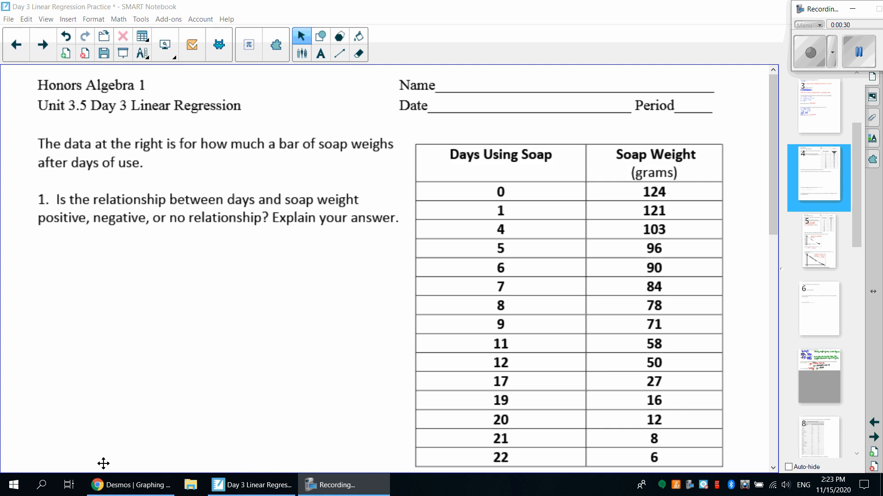
Step: Switch to the Desmos graphing calculator and add an empty table to the expression list
click(110, 486)
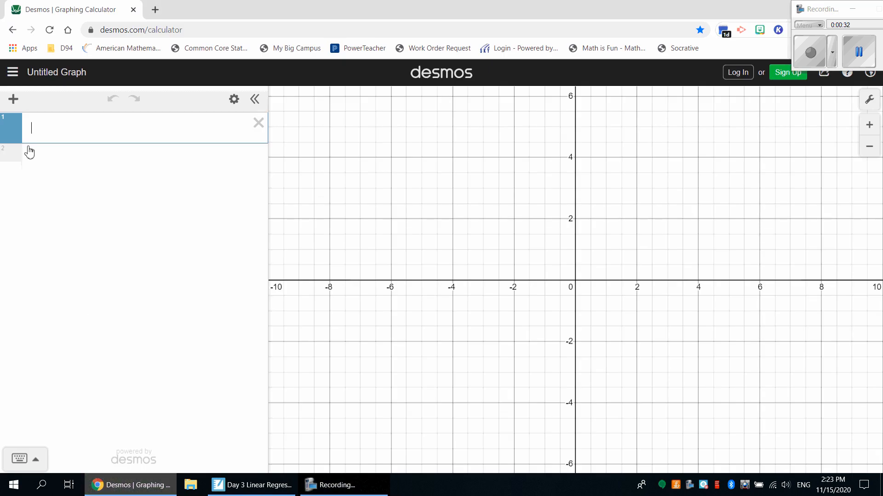
click(15, 101)
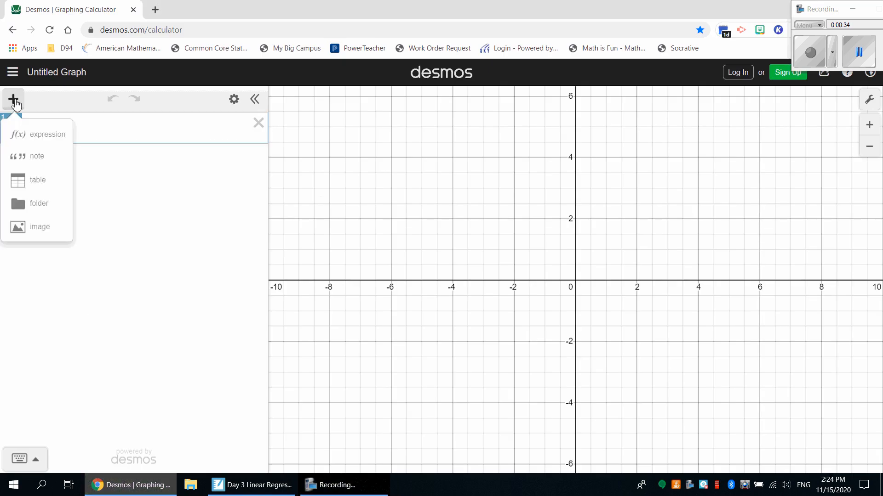
click(37, 180)
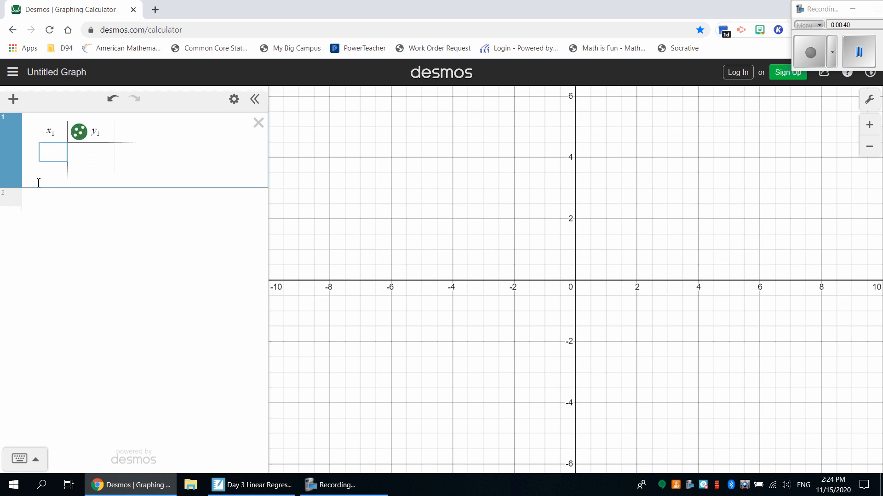
Step: Fill the first six x₁ cells of the table with 0, 1, 4, 5, 6 and 7
text(0)
key(Return)
text(1)
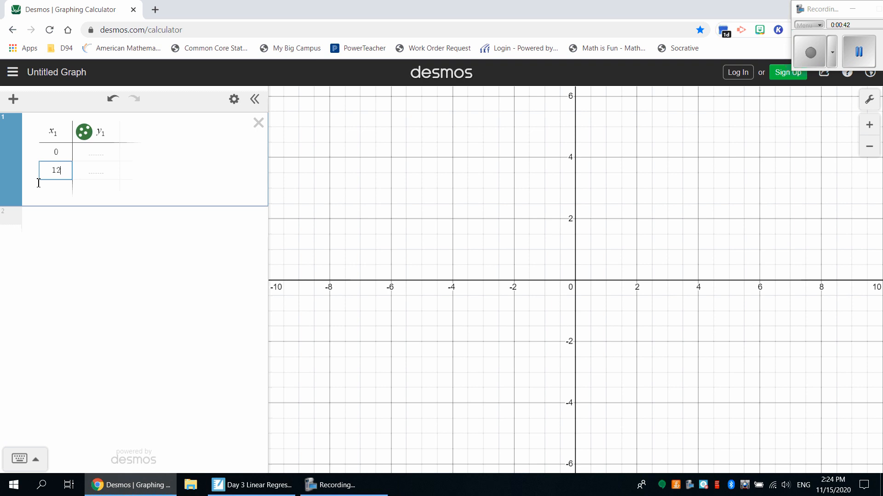
key(Return)
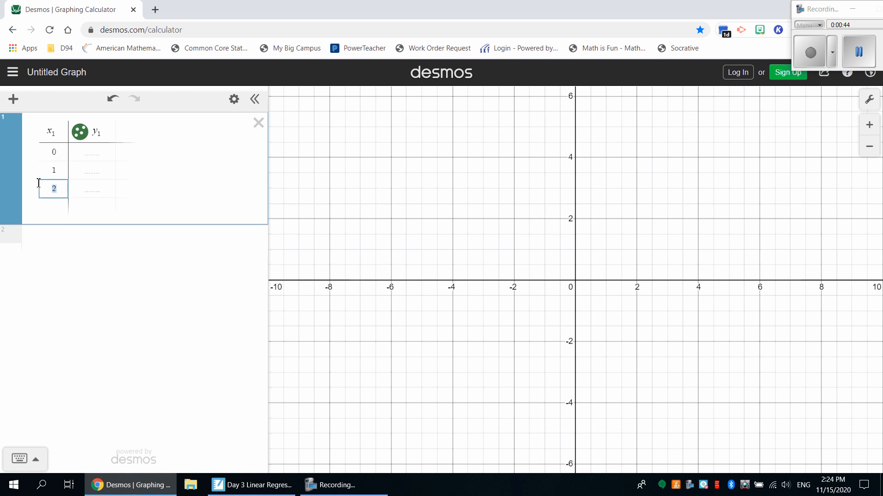
text(4)
key(Return)
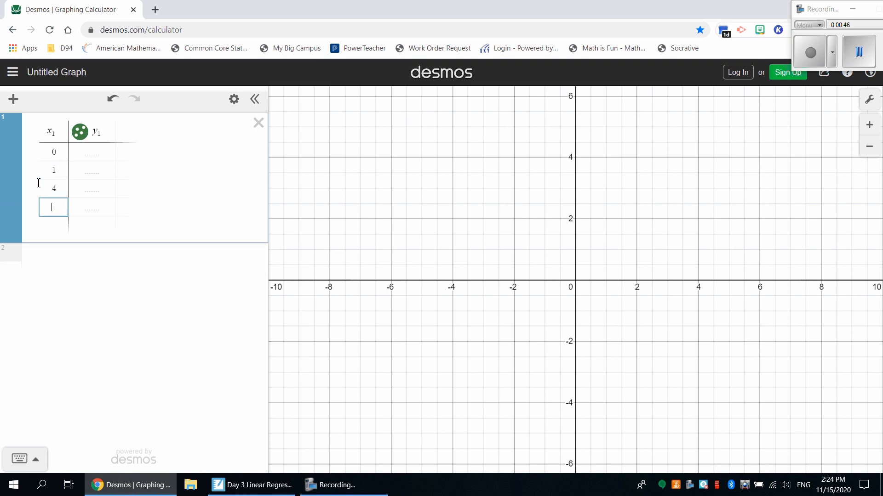
text(5)
key(Return)
text(6)
key(Return)
text(7)
key(Return)
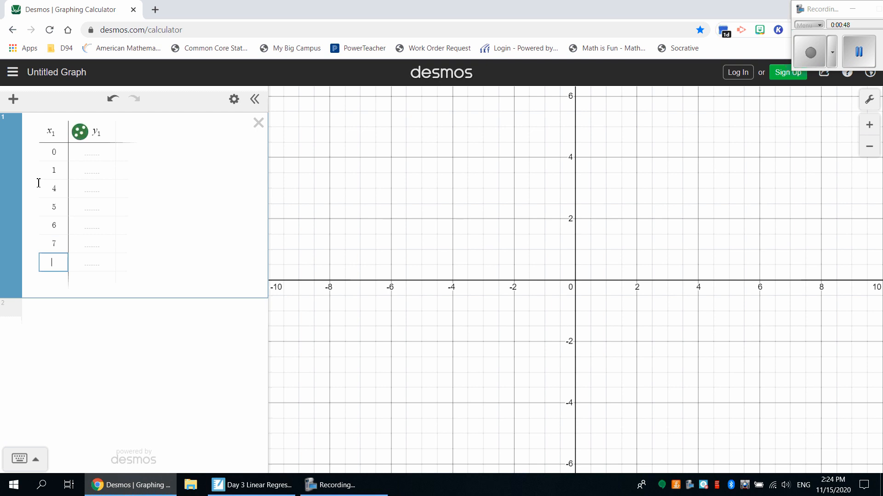
Step: Continue the x₁ column below 7 with the values 8, 9, 11, 12 and 17
text(8)
key(Return)
text(9)
key(Return)
text(11)
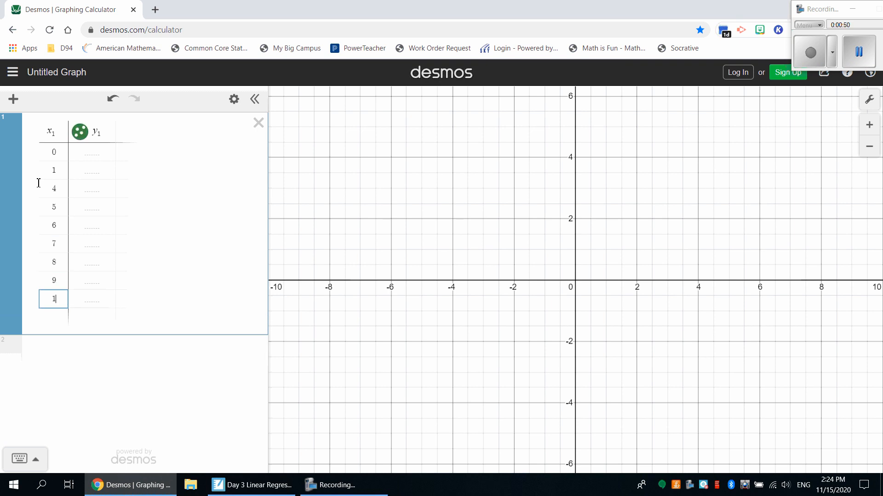
key(Return)
text(12)
key(Return)
text(17)
key(Return)
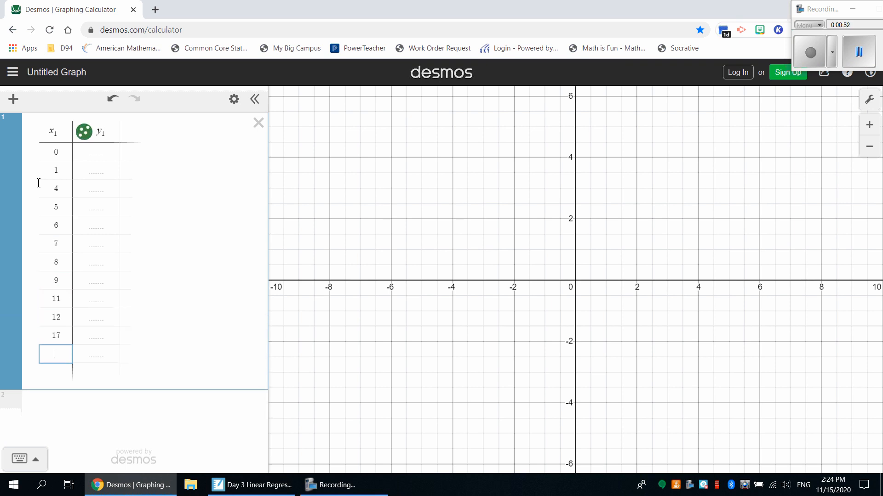
Step: Complete the x₁ column with the values 19, 20, 21 and 22
text(19)
key(Return)
text(20)
key(Return)
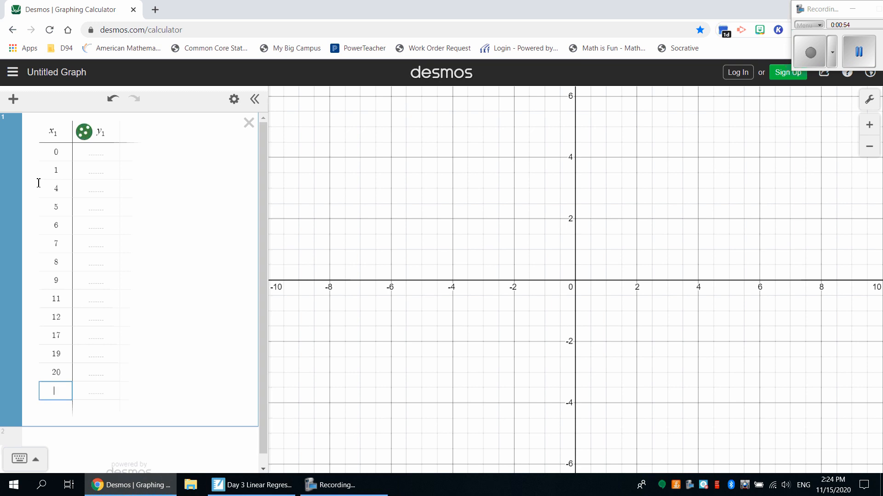
text(21)
key(Return)
text(22)
key(Return)
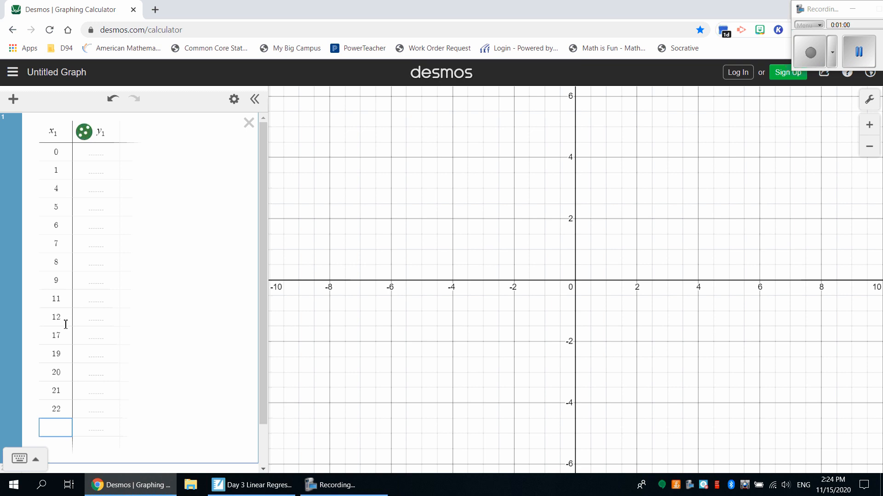
Step: Enter the y₁ values 124, 121 and 103 for x₁ = 0, 1 and 4
click(97, 155)
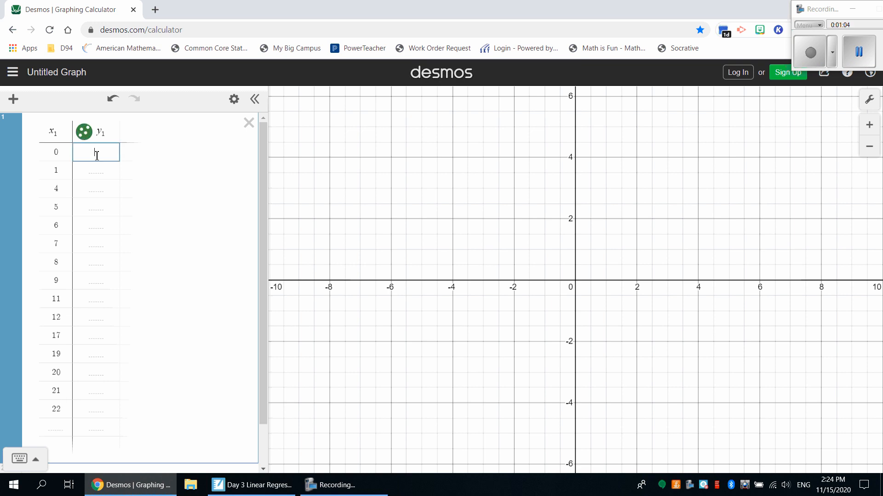
text(134)
key(Return)
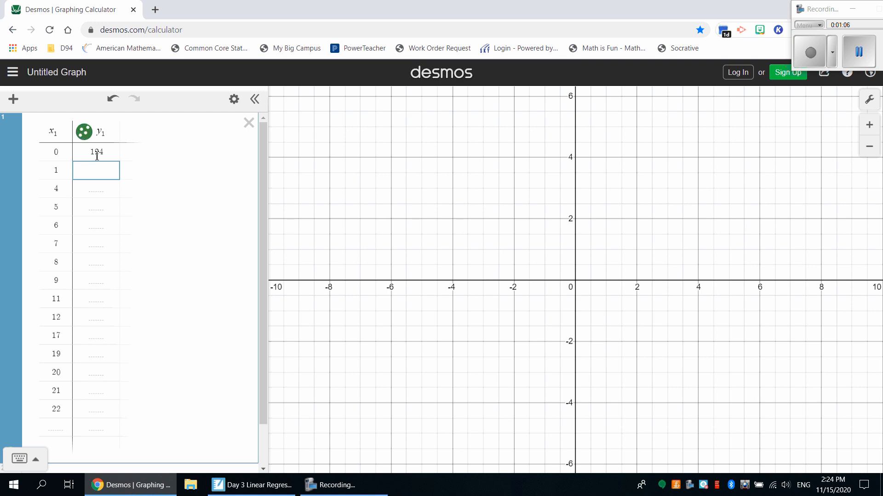
text(121)
key(Return)
text(103)
key(Return)
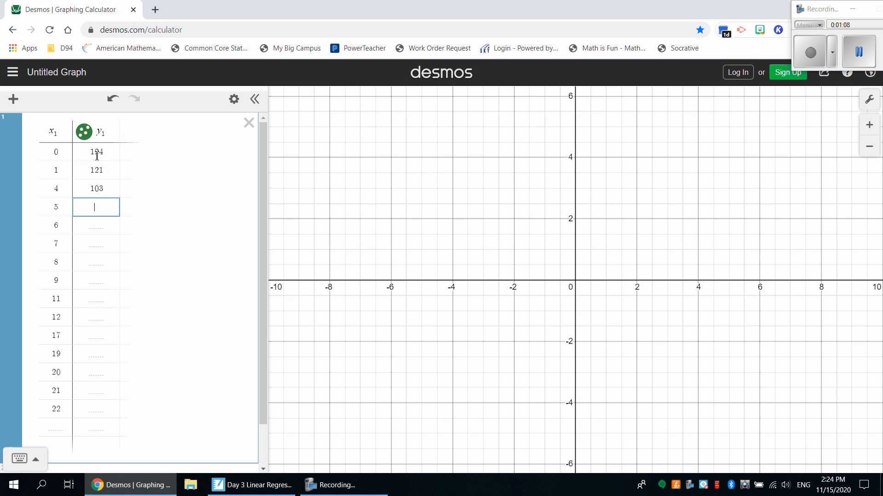
Step: Enter the y₁ values 96, 90, 84, 78 and 71 for x₁ = 5 through 9
text(96)
key(Return)
text(90)
key(Return)
text(84)
key(Return)
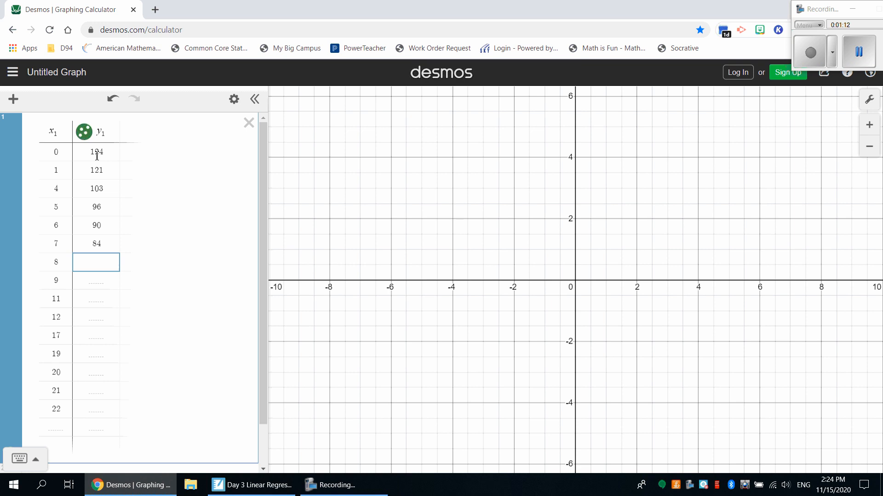
text(78)
key(Return)
text(71)
key(Return)
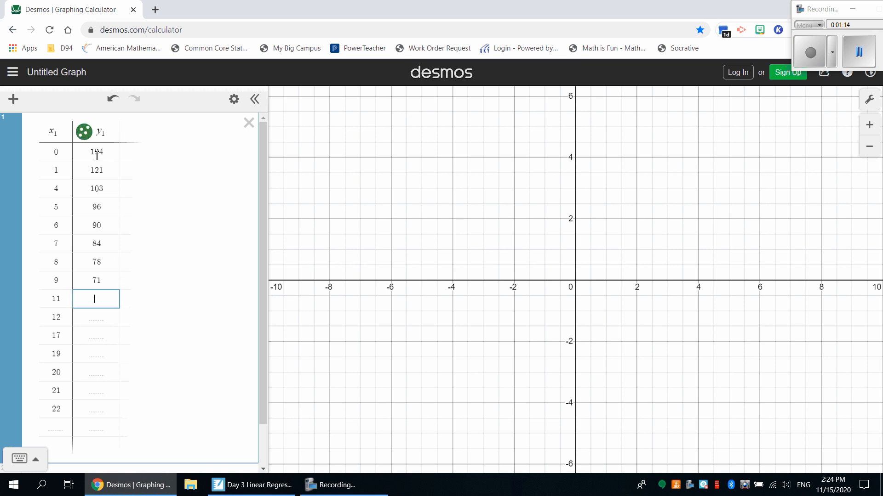
Step: Enter the y₁ values 58, 50, 27 and 16 for x₁ = 11, 12, 17 and 19
text(58)
key(Return)
text(50)
key(Return)
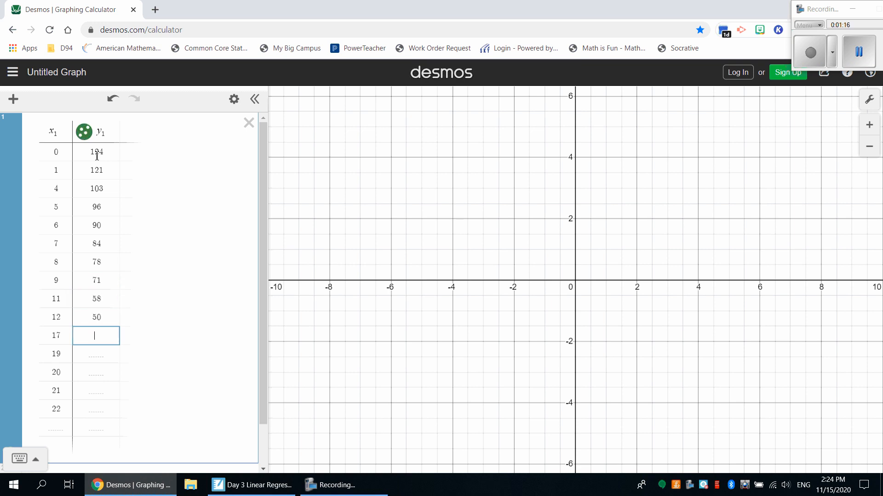
text(27)
key(Return)
text(16)
key(Return)
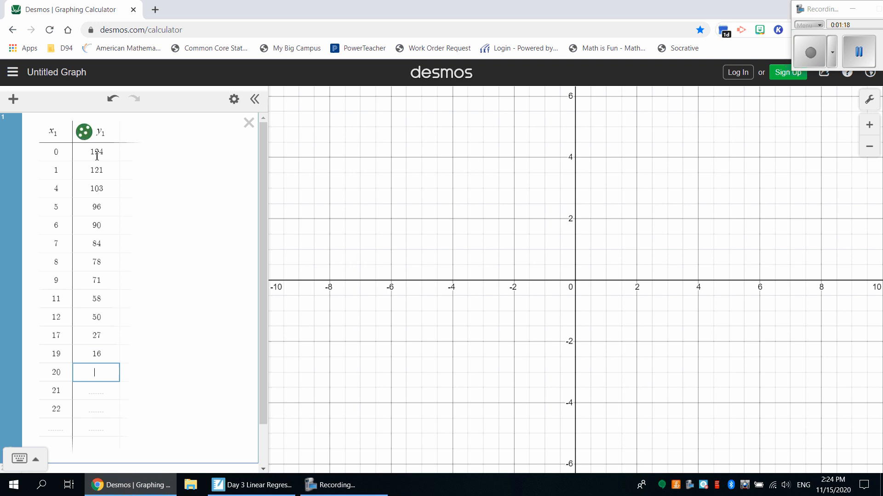
Step: Complete the y₁ column with 12, 8 and 6 for x₁ = 20, 21 and 22
text(12)
key(Return)
text(8)
key(Return)
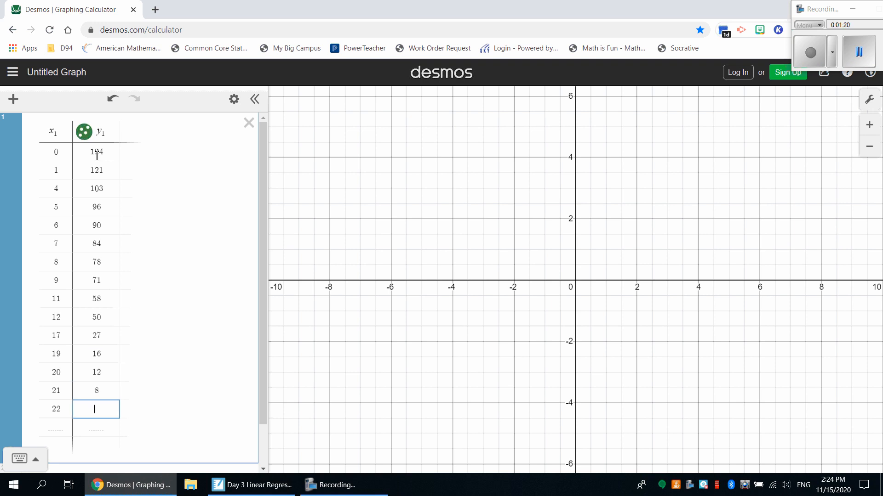
text(6)
key(Return)
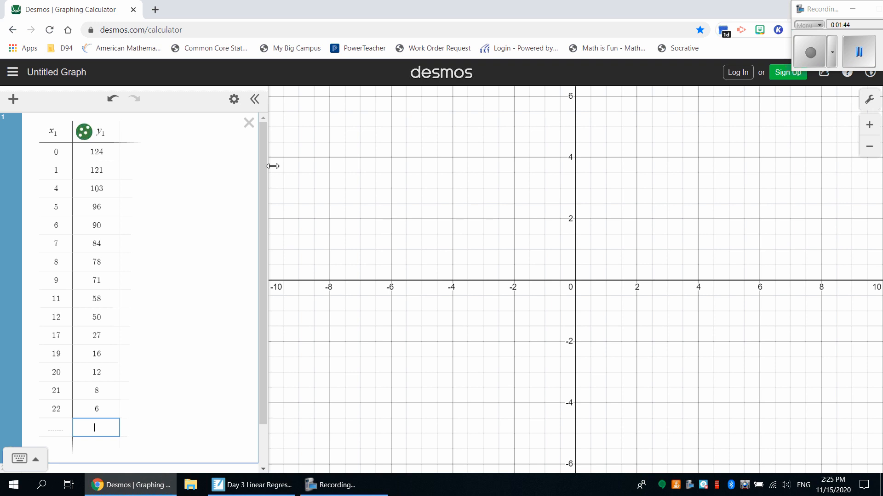
Step: Set the graph's x-axis range from -2 to 30 with a step of 2
click(868, 101)
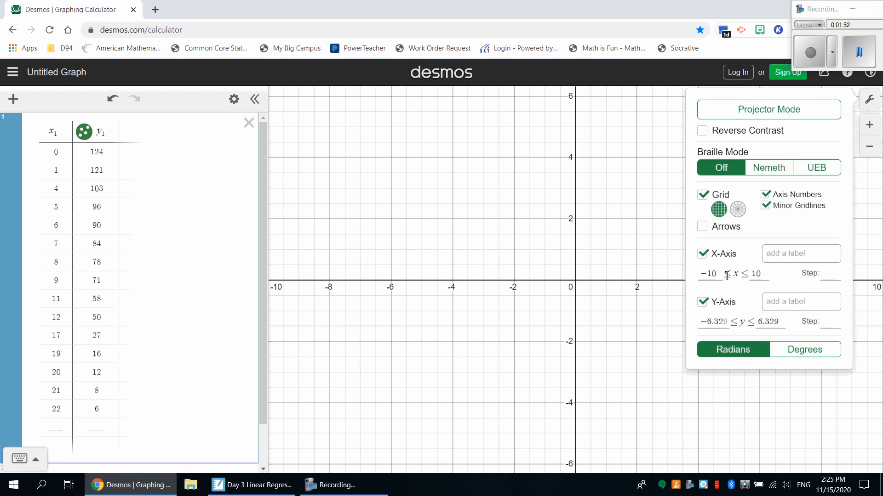
key(BackSpace)
key(BackSpace)
key(BackSpace)
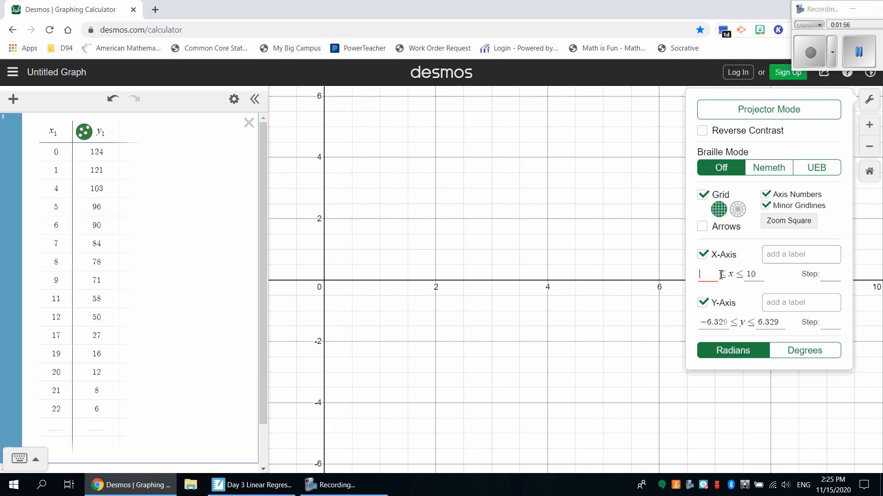
text(-2)
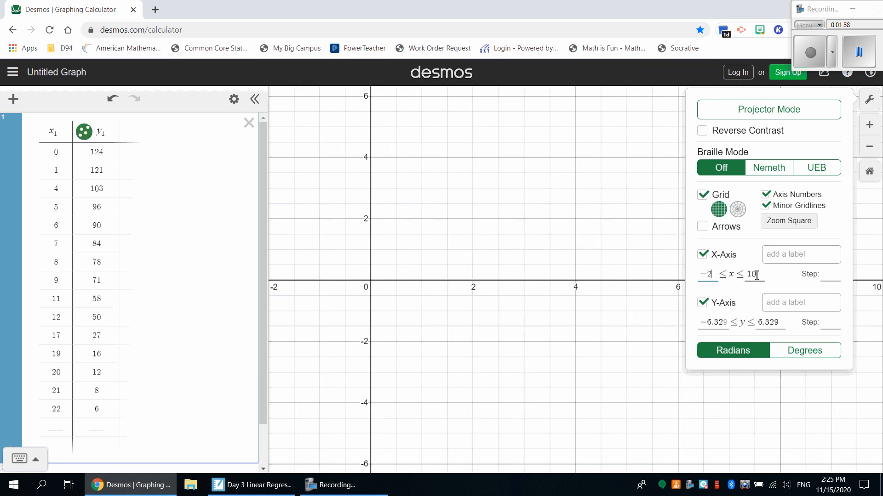
click(756, 275)
key(BackSpace)
key(BackSpace)
text(30)
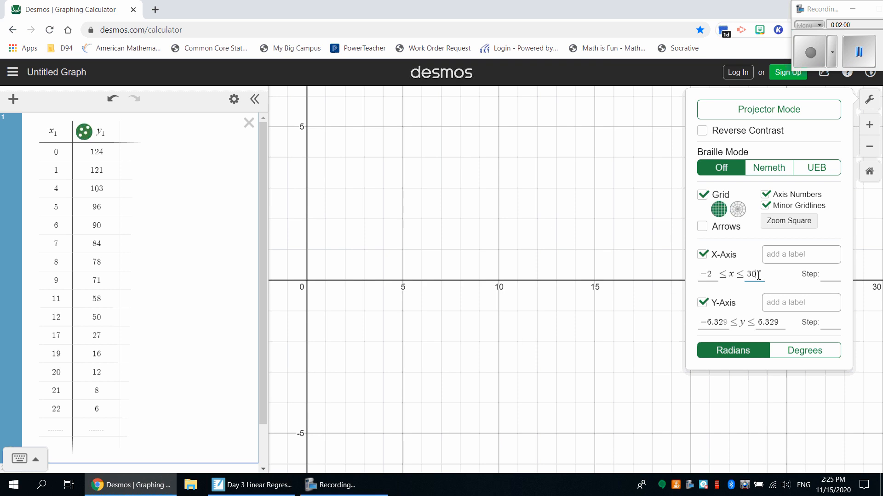
click(831, 276)
text(2)
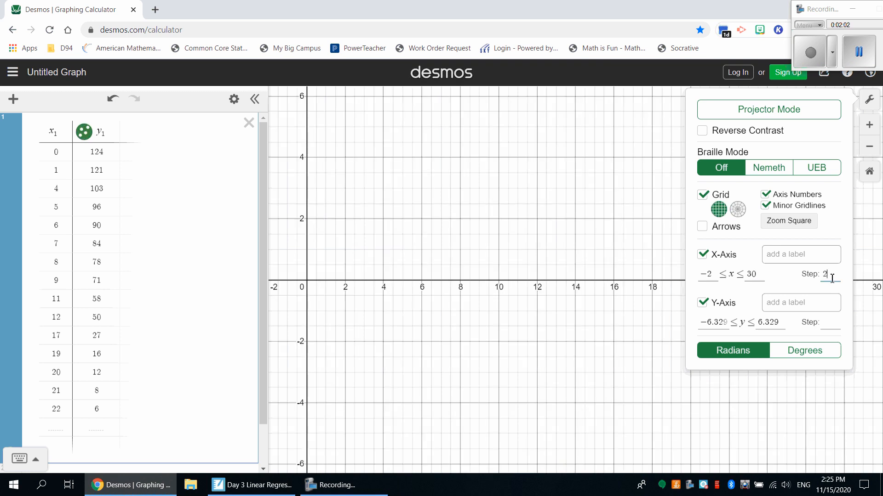
Step: Set the graph's y-axis range from 0 to 125
click(726, 322)
key(BackSpace)
key(BackSpace)
key(BackSpace)
key(BackSpace)
key(BackSpace)
key(BackSpace)
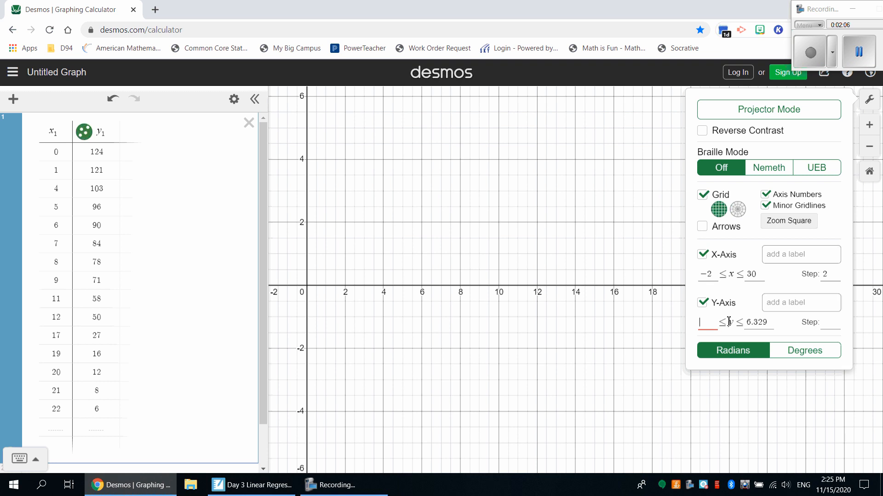
text(0)
click(768, 323)
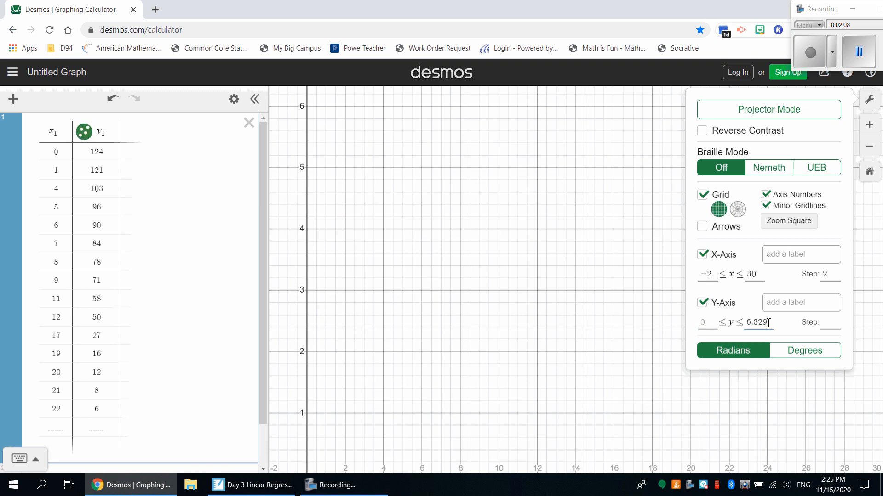
key(BackSpace)
key(BackSpace)
key(BackSpace)
key(BackSpace)
key(BackSpace)
text(125)
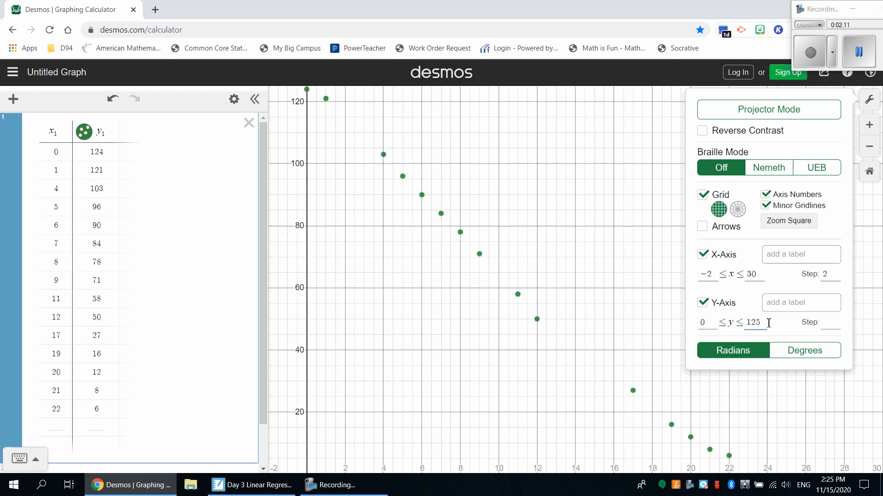
Step: Set the y-axis step to 10 and close the graph settings
click(823, 322)
text(5)
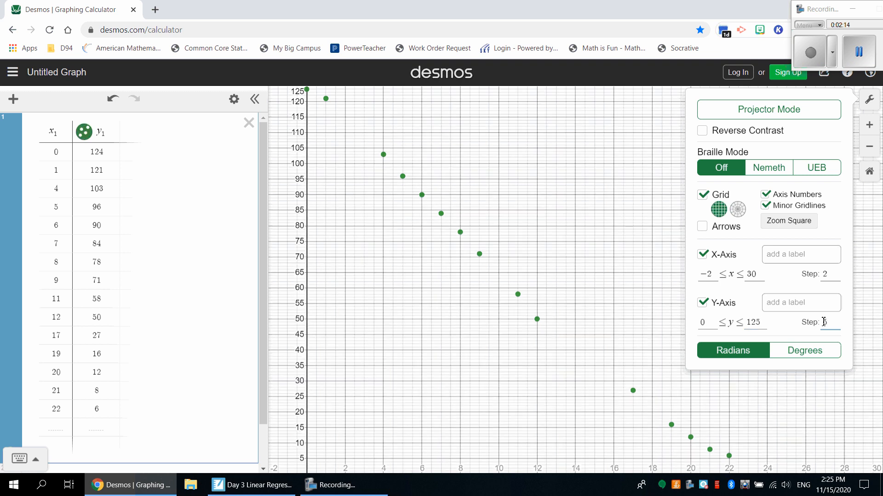
key(BackSpace)
text(10)
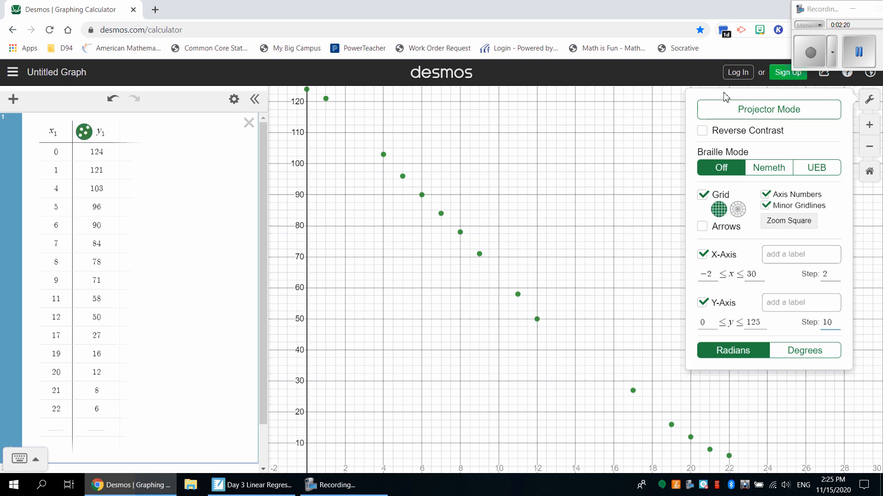
click(671, 109)
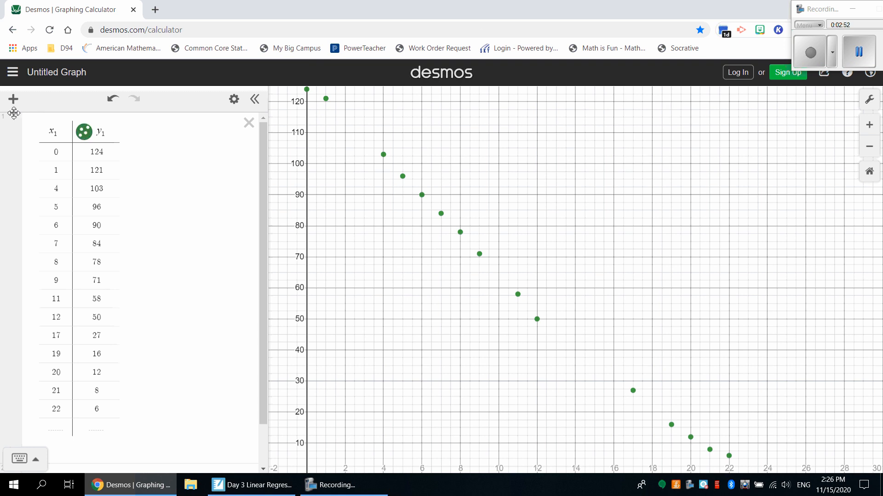
Step: Add an expression with the linear regression y₁ ~ mx₁ + b for the table data
click(13, 99)
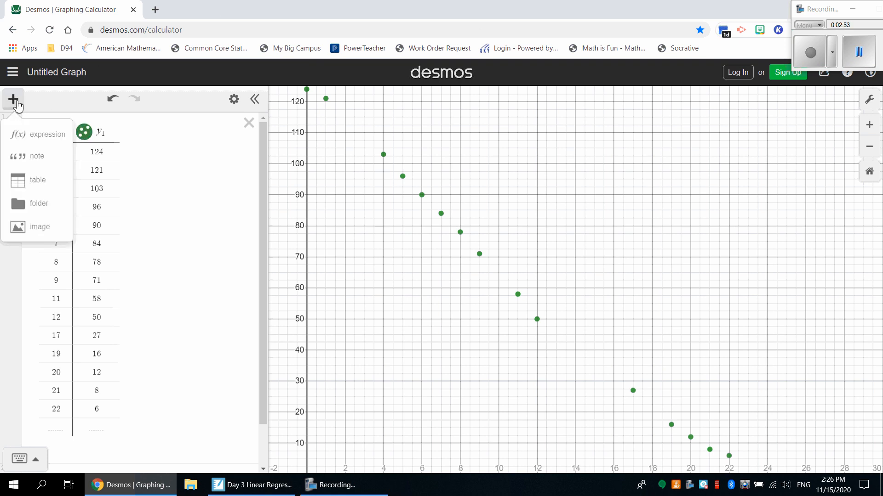
click(28, 133)
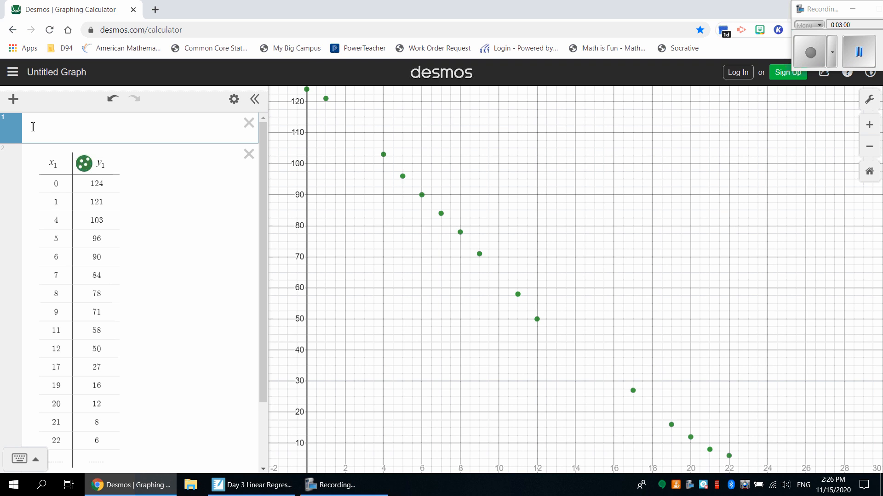
text(yr)
key(BackSpace)
text(1)
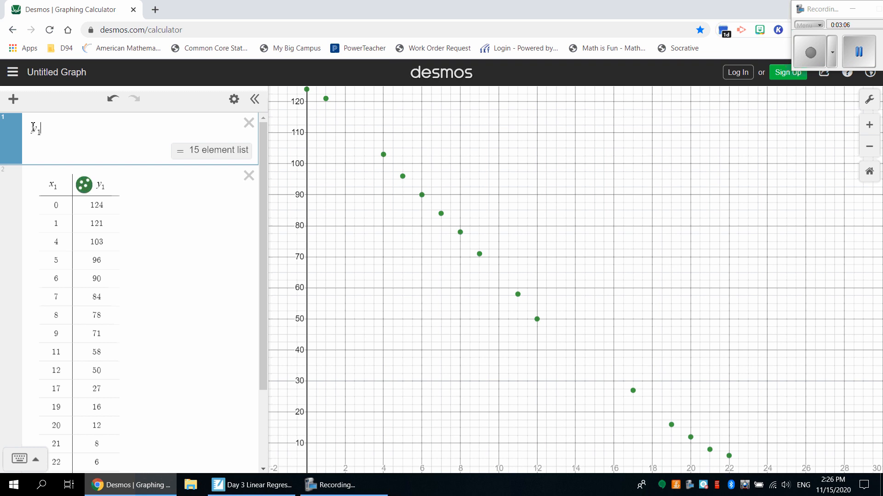
text(~mx)
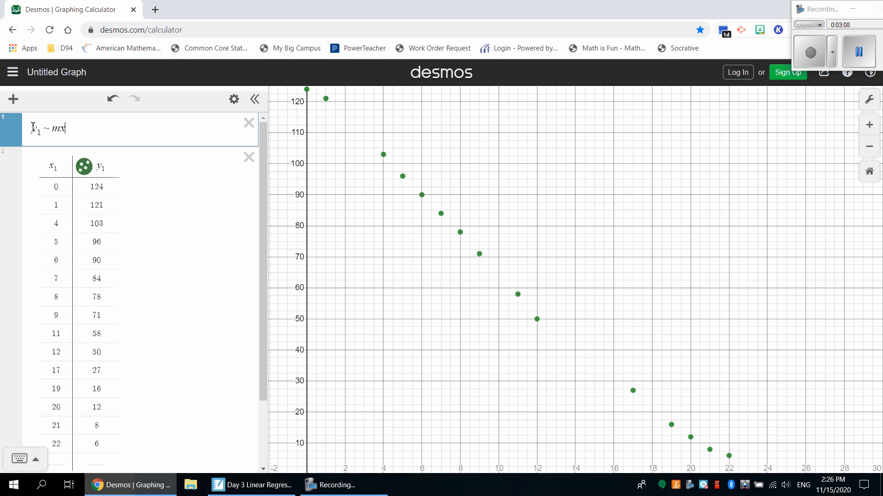
text(1+b)
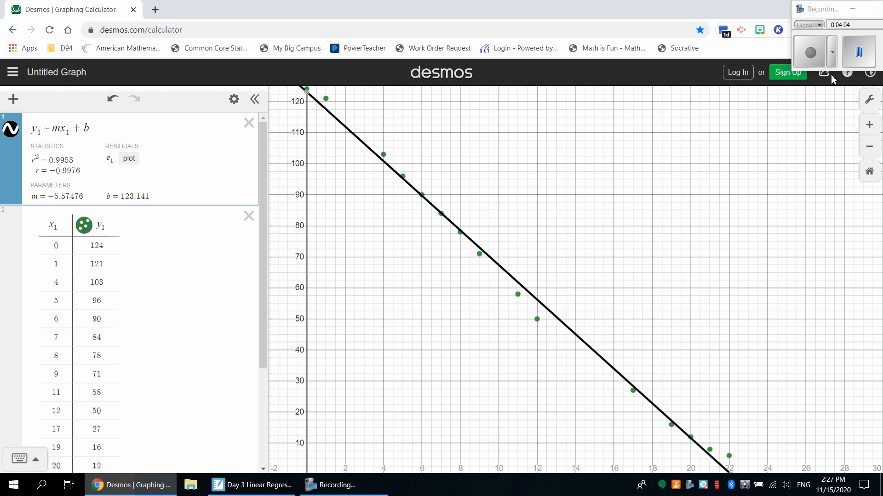
click(851, 64)
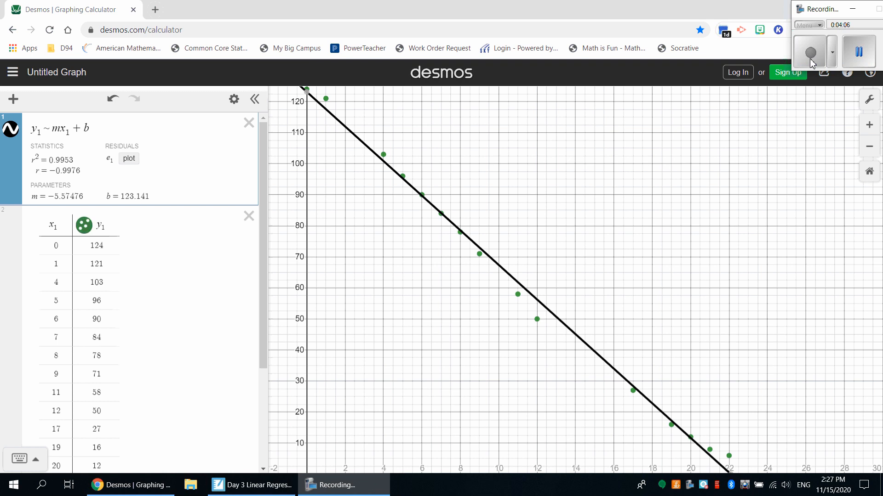